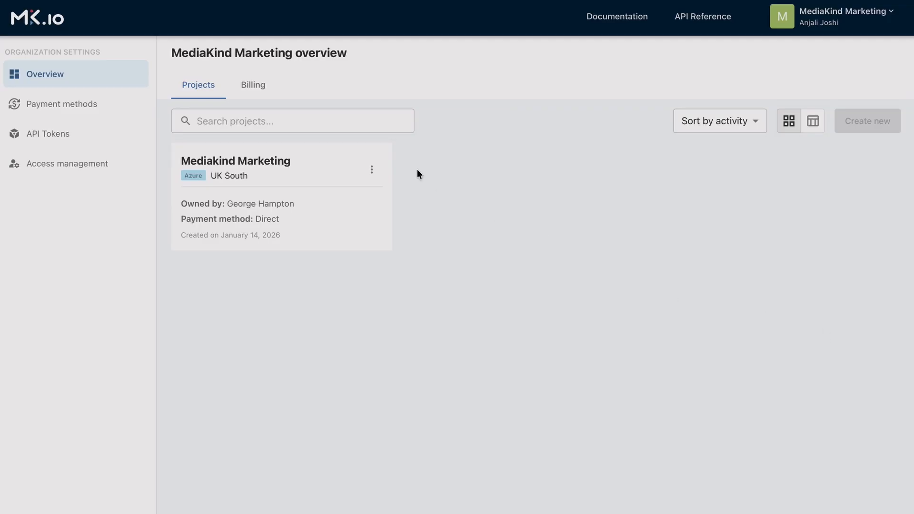
Open the Mediakind Marketing project and start creating a new live event.
click(279, 162)
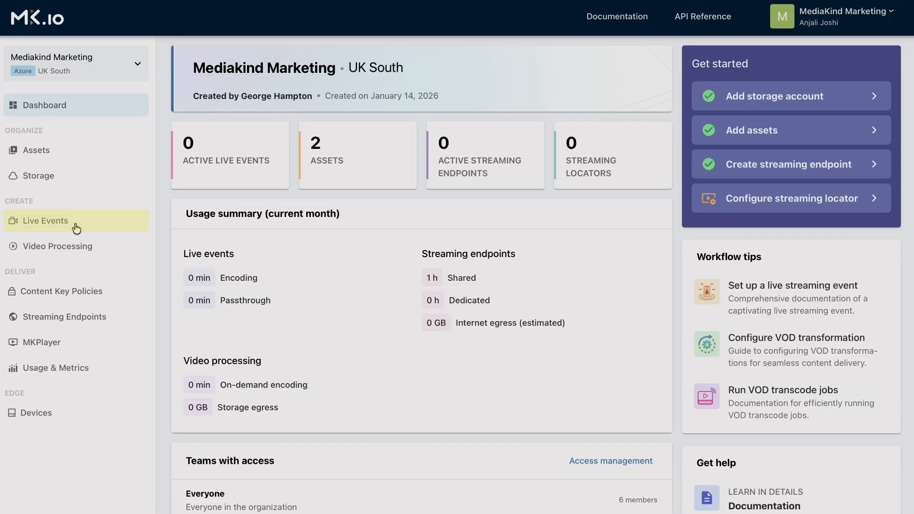
click(76, 228)
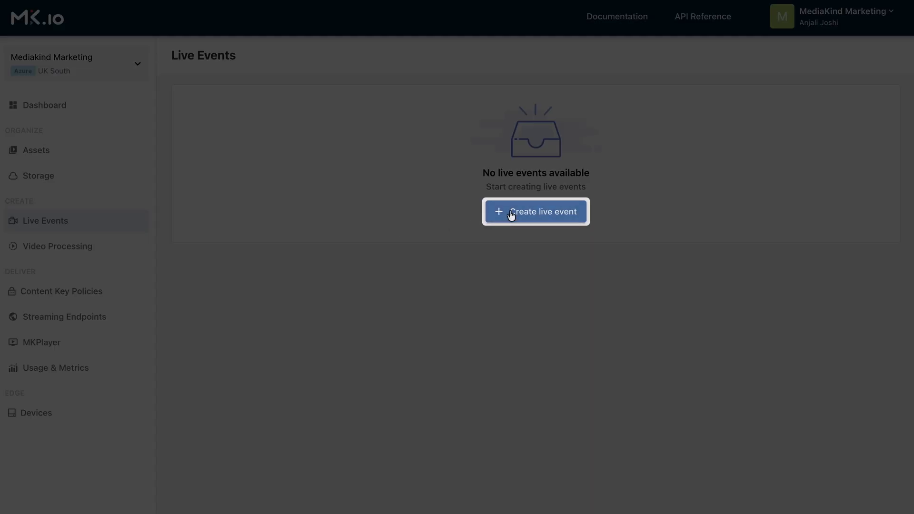
click(511, 214)
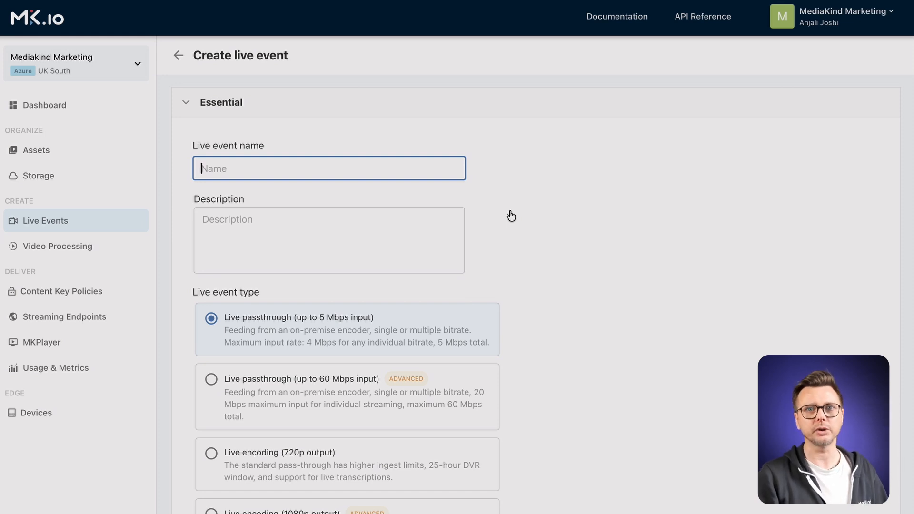
Name the live event live-tutorial and give it the description live-tutorial for YT.
text(ive-tutorial foe)
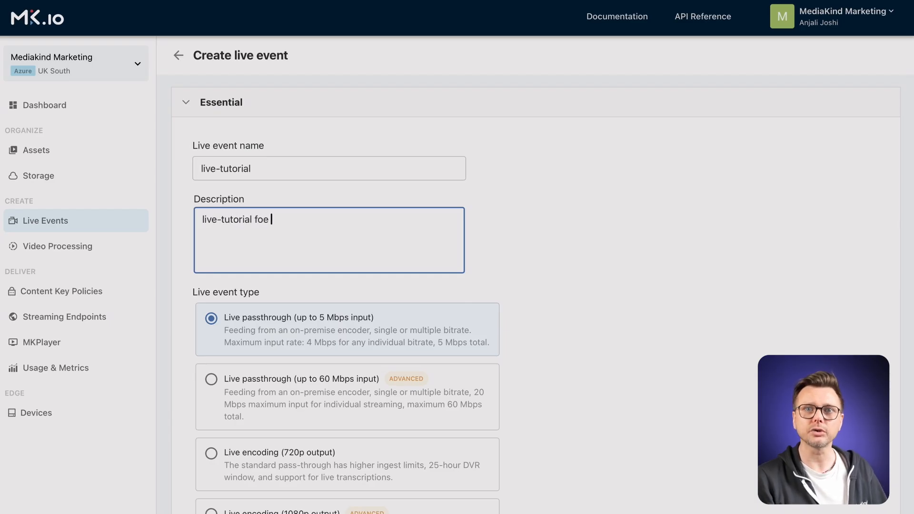
key(BackSpace)
key(BackSpace)
text(r YT)
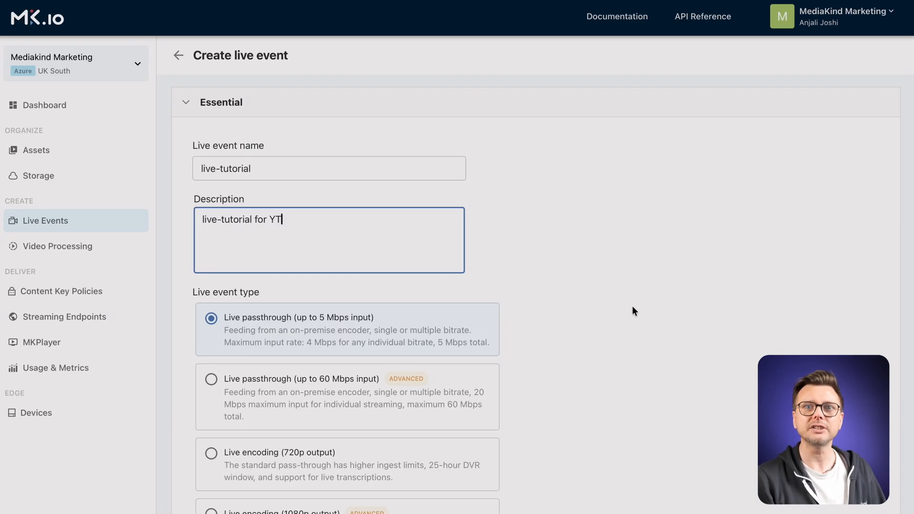
Choose the Live encoding (720p output) event type and set the archive window length to 1 day.
scroll(633, 308, down, 3)
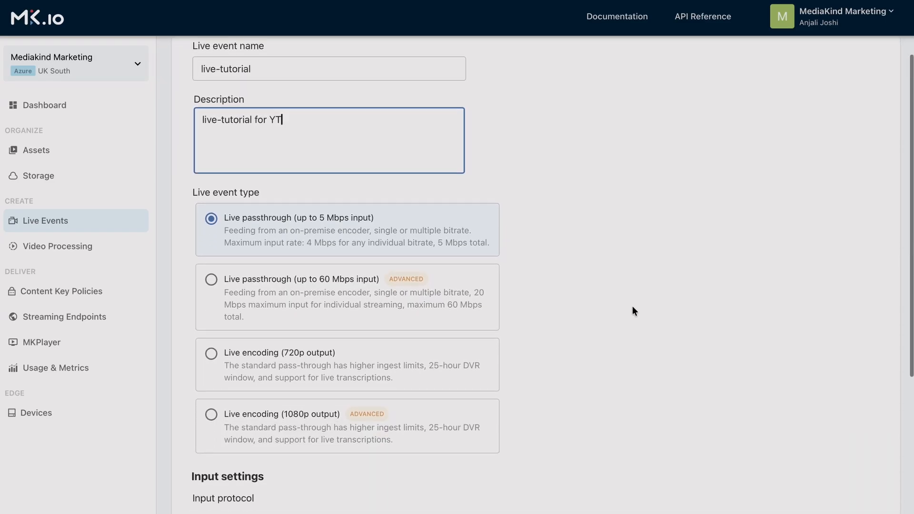
scroll(632, 309, down, 3)
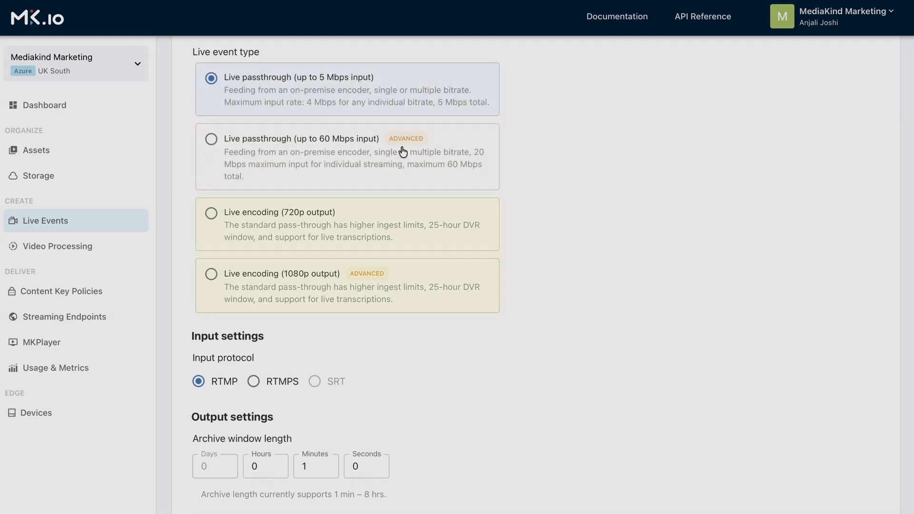
click(386, 220)
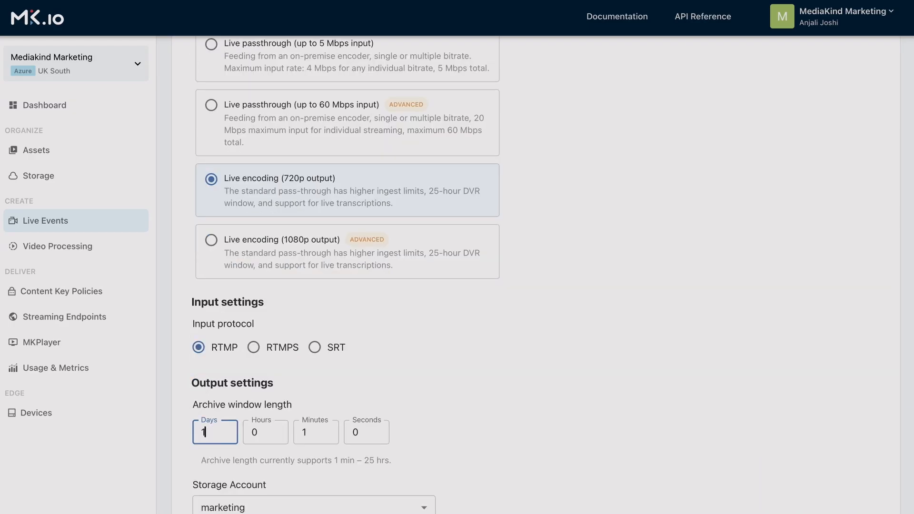
click(490, 393)
Select the marketing storage account and create the live event.
scroll(490, 393, down, 3)
click(417, 446)
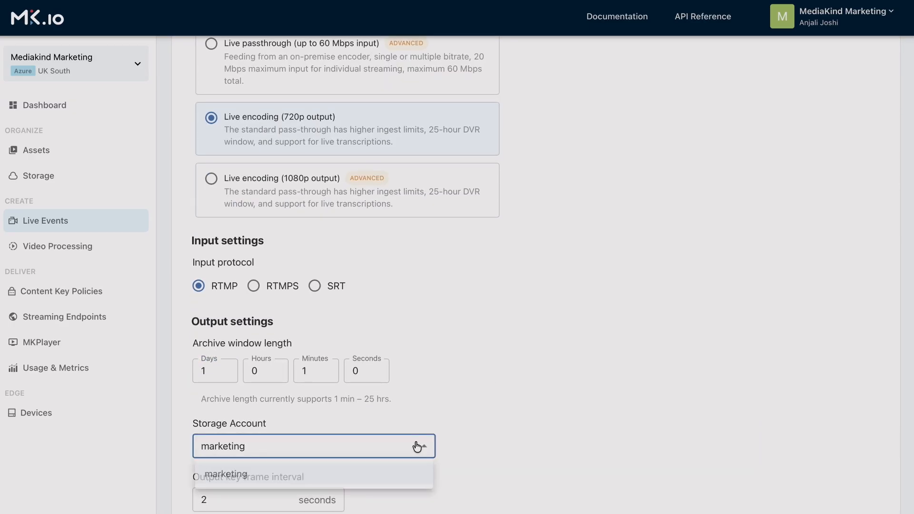
click(415, 446)
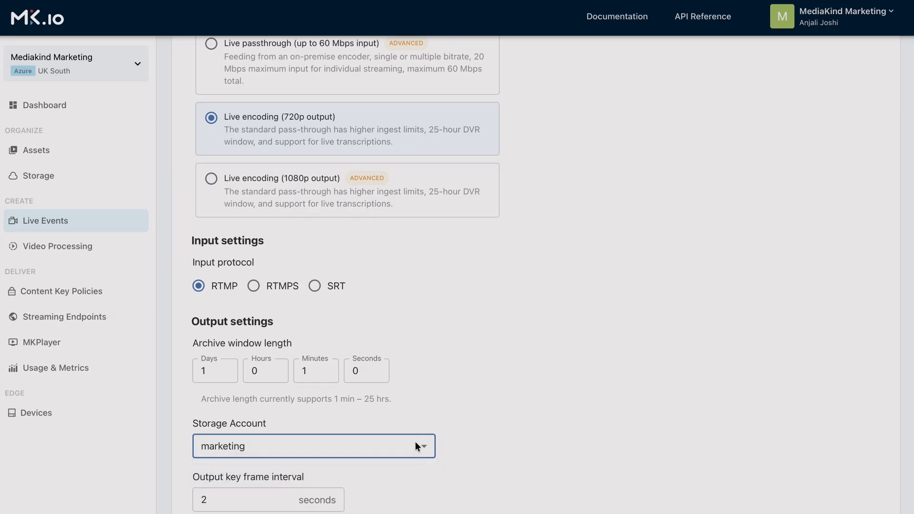
scroll(528, 437, down, 2)
scroll(528, 437, down, 1)
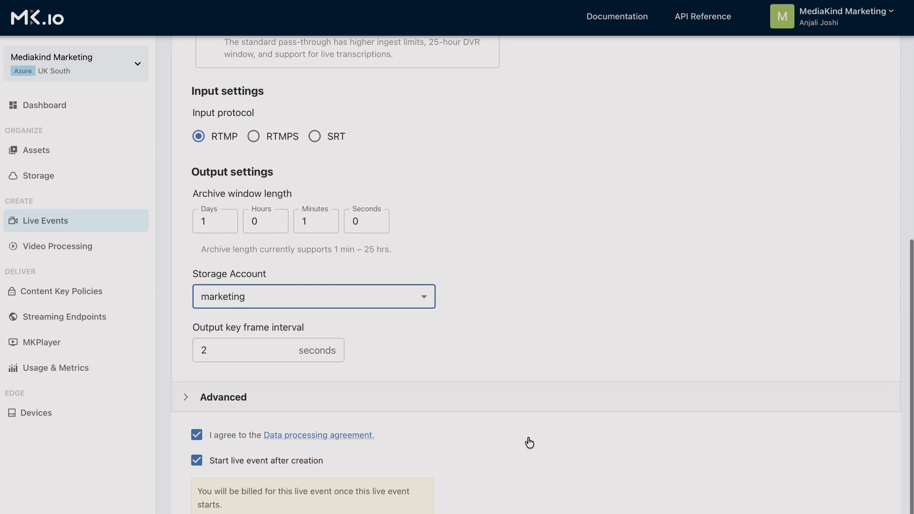
scroll(529, 443, down, 1)
click(226, 482)
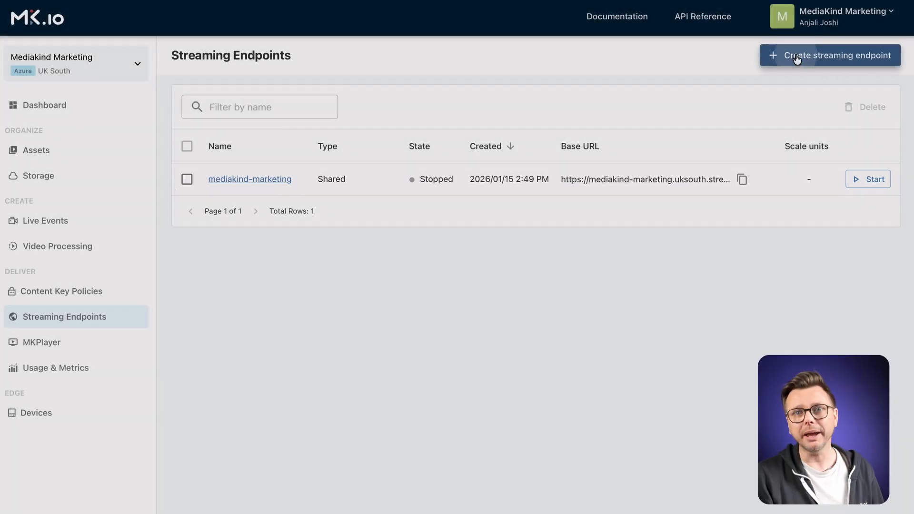
click(795, 57)
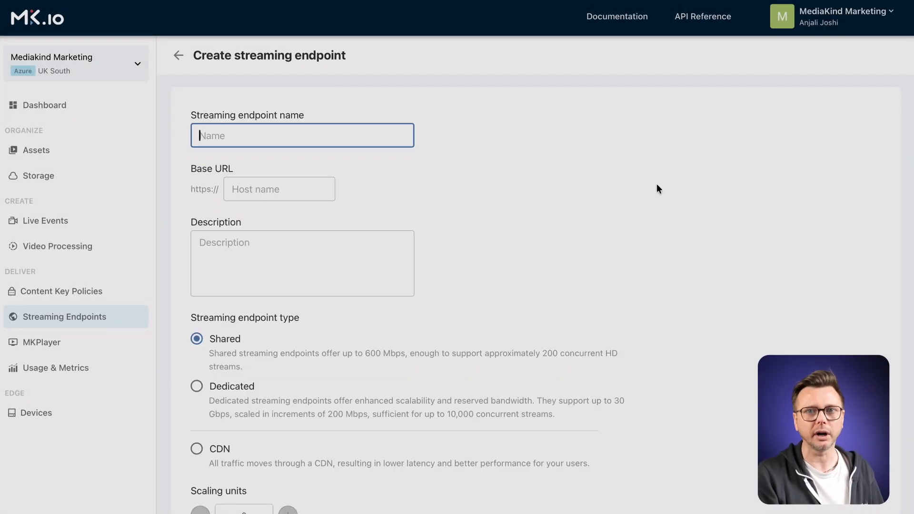
scroll(559, 190, down, 2)
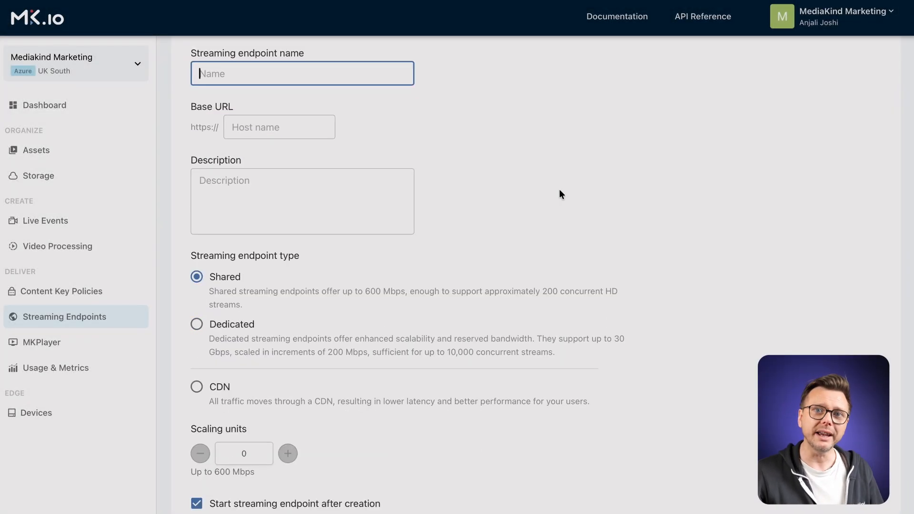
scroll(397, 213, up, 3)
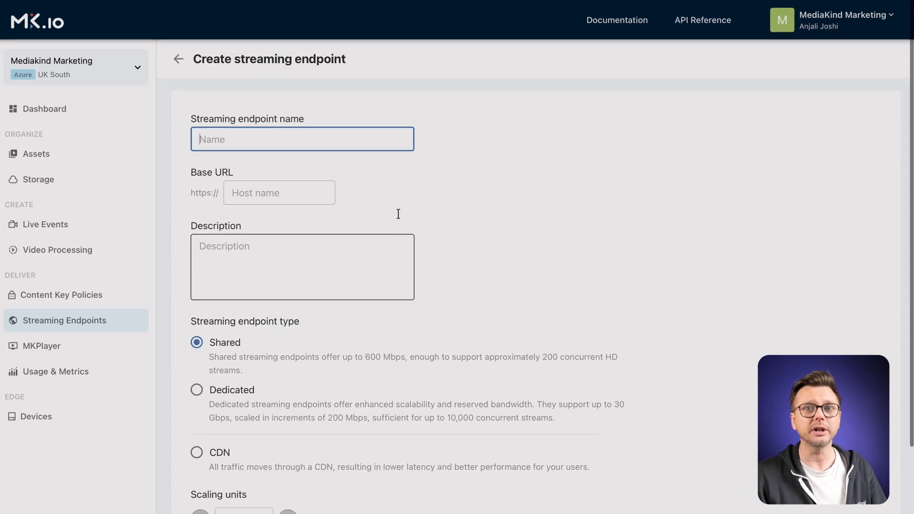
click(178, 59)
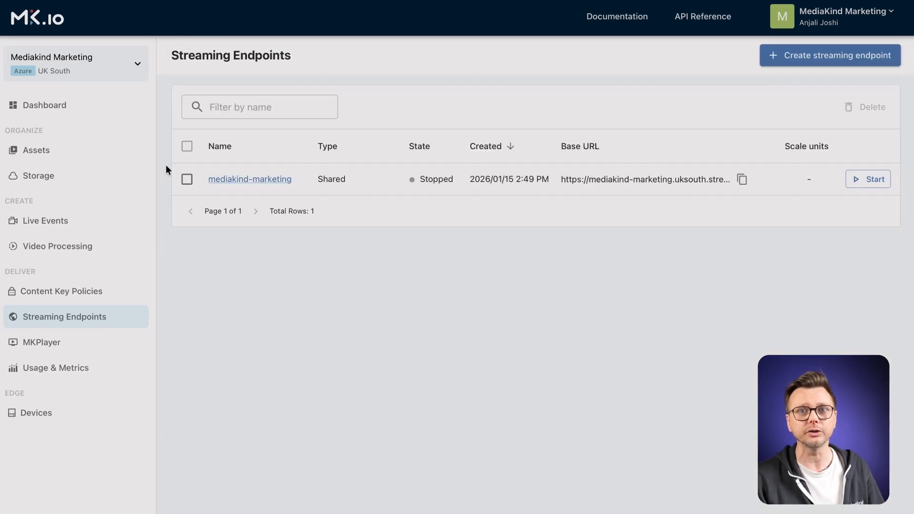
Start the mediakind-marketing streaming endpoint and open the live-tutorial live event.
click(868, 180)
click(49, 217)
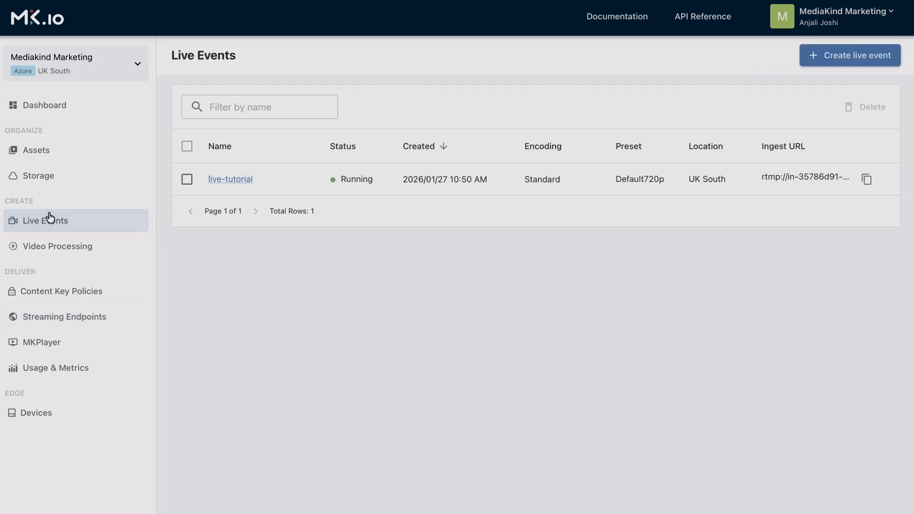
click(230, 180)
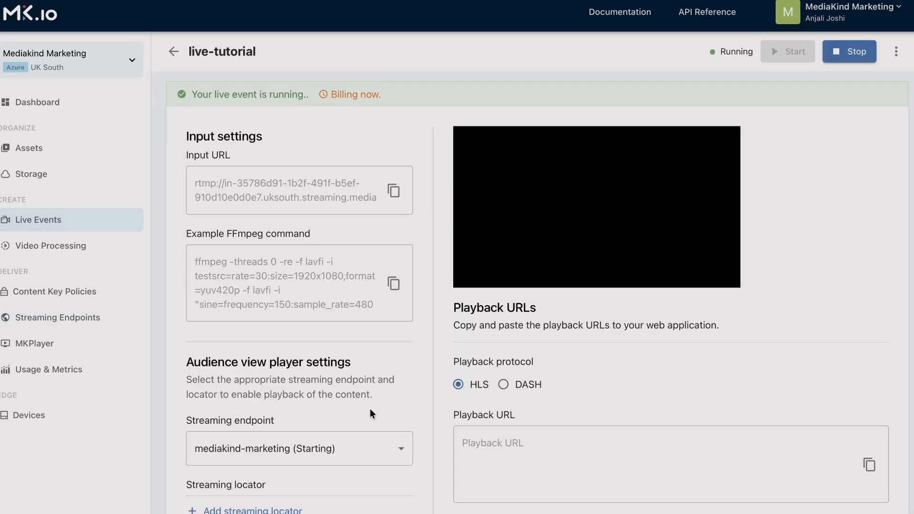
Add the live-tutorial streaming locator to the live event's player settings and apply it.
scroll(372, 413, down, 3)
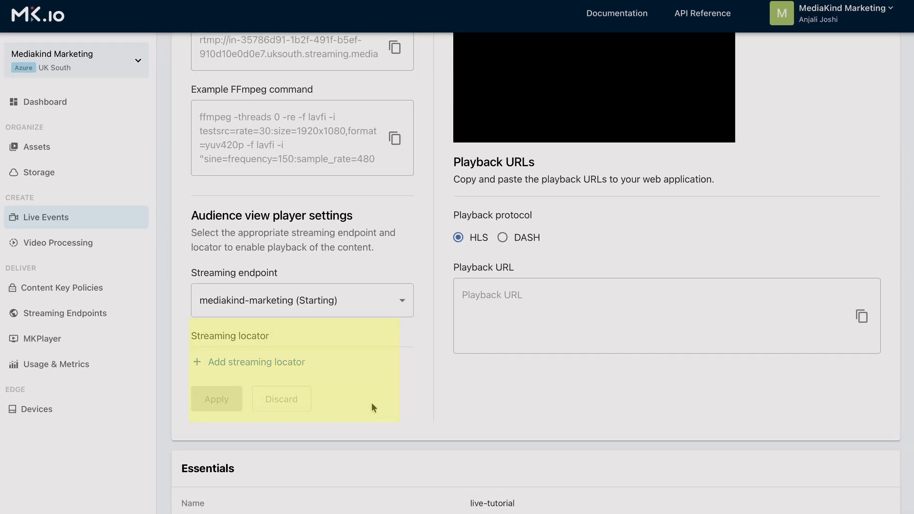
click(217, 364)
text(L)
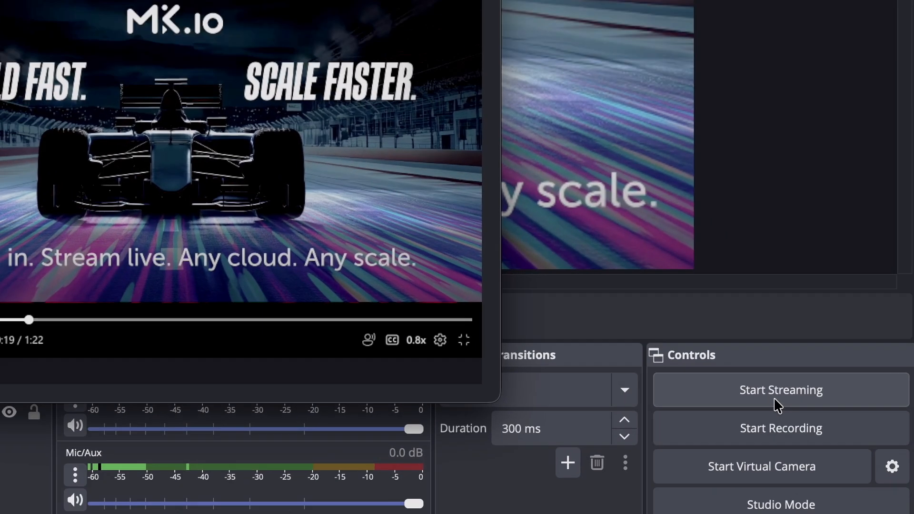
click(718, 403)
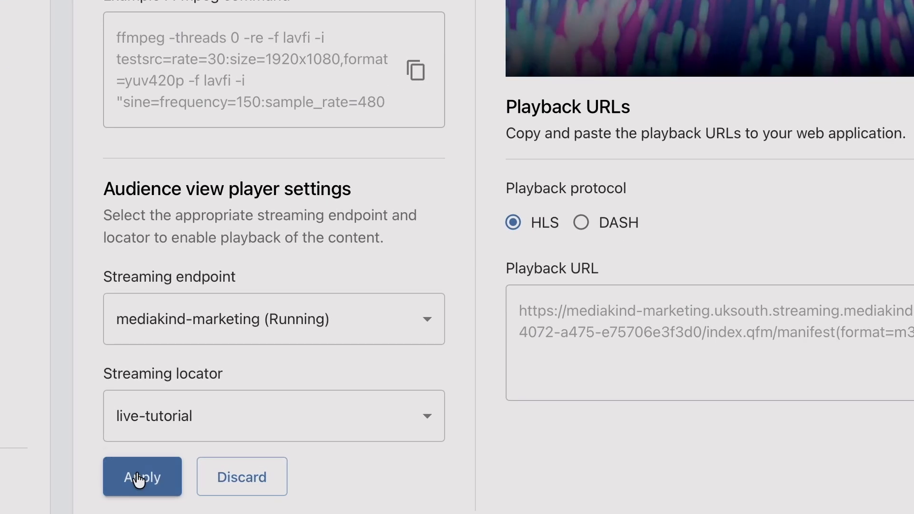
click(140, 478)
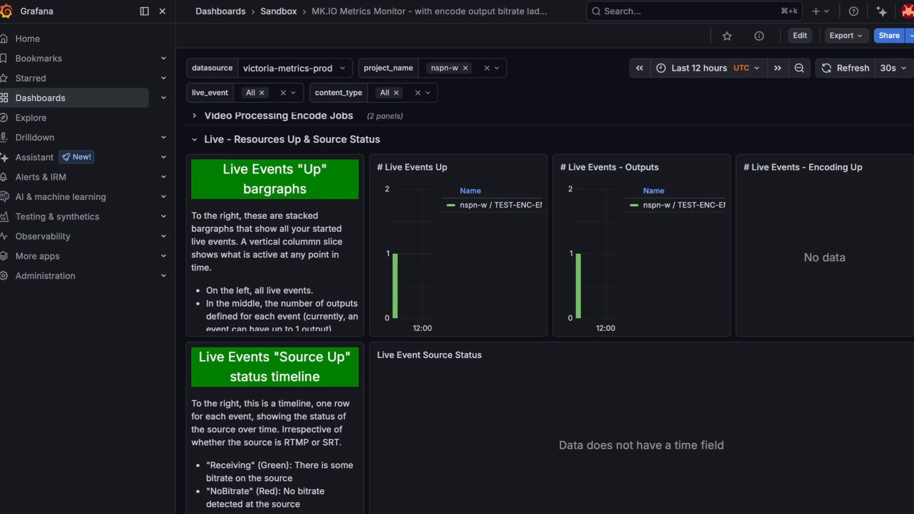
Switch to Grafana and examine the live event and streaming endpoint panels of the MK.IO metrics dashboard.
scroll(549, 312, down, 2)
scroll(549, 312, down, 3)
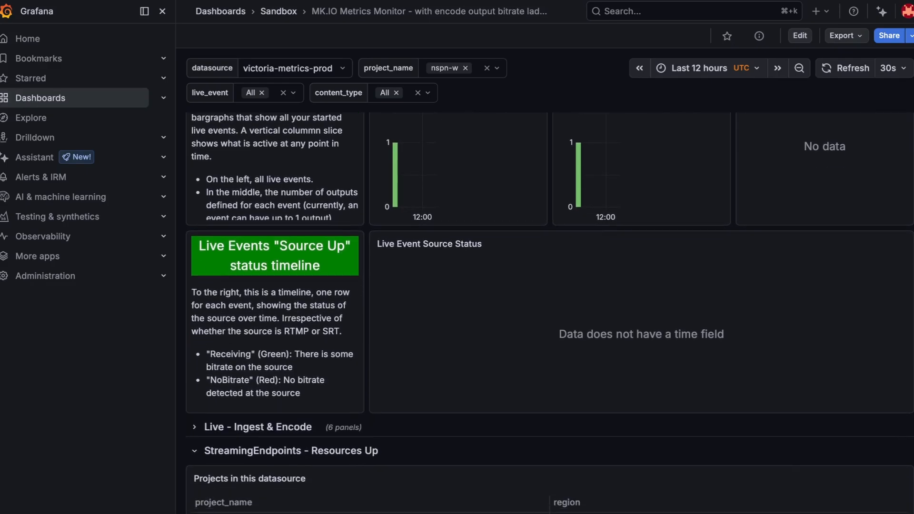
scroll(549, 312, down, 3)
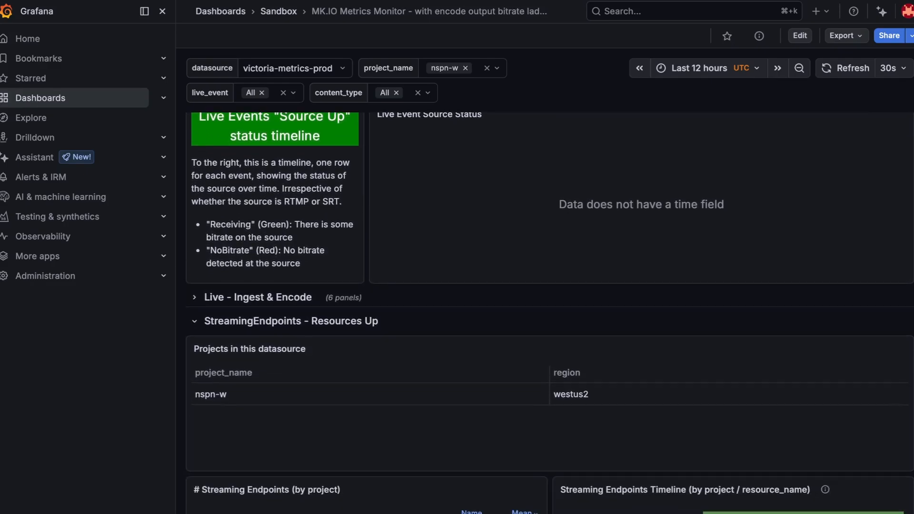
scroll(550, 312, down, 4)
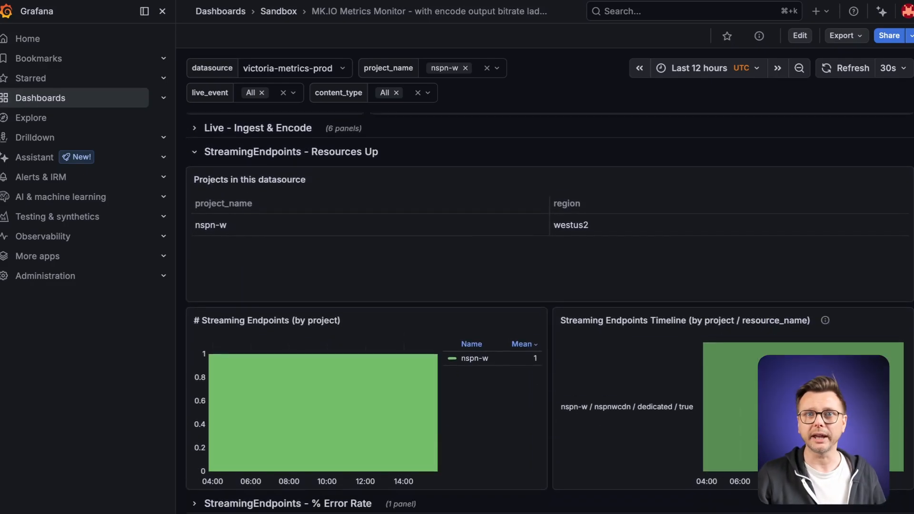
scroll(549, 312, down, 4)
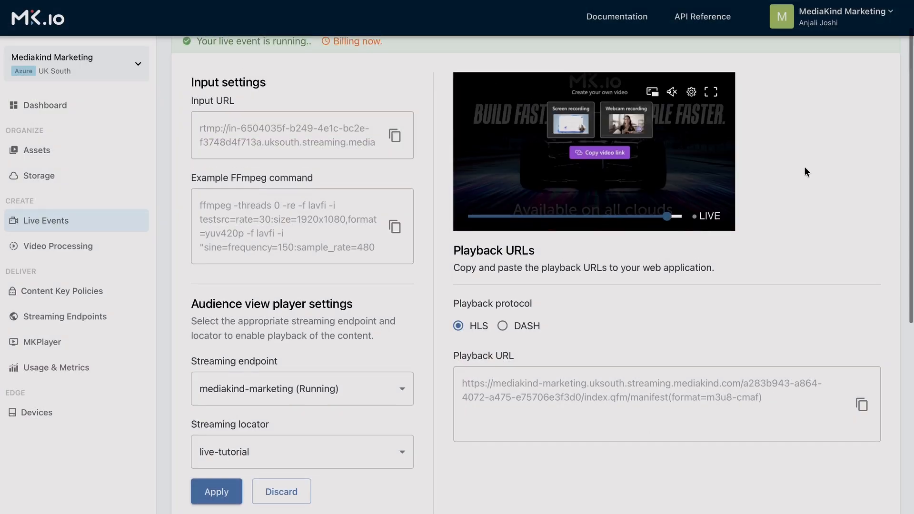
scroll(805, 166, up, 2)
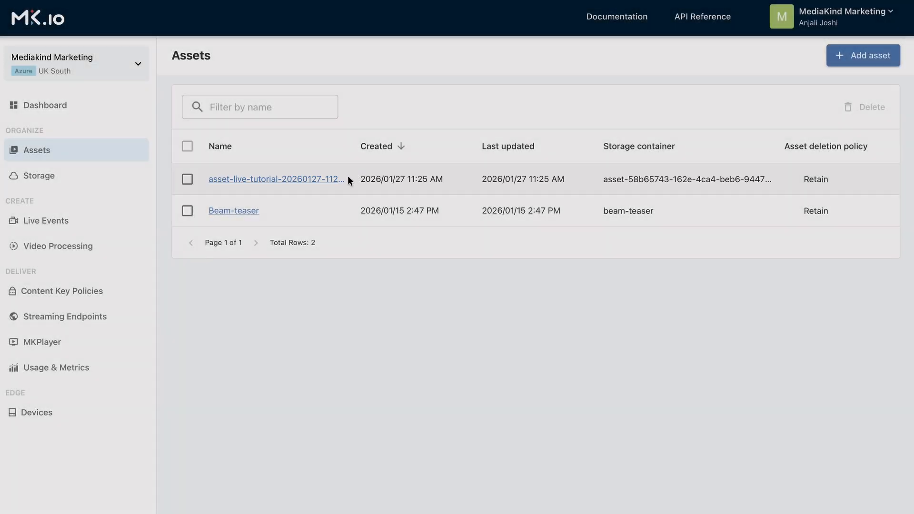
click(334, 181)
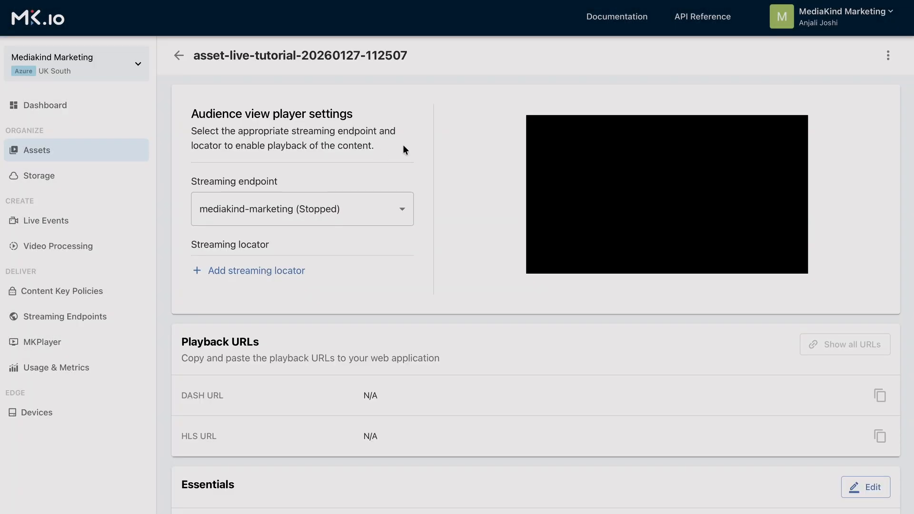
scroll(515, 275, down, 7)
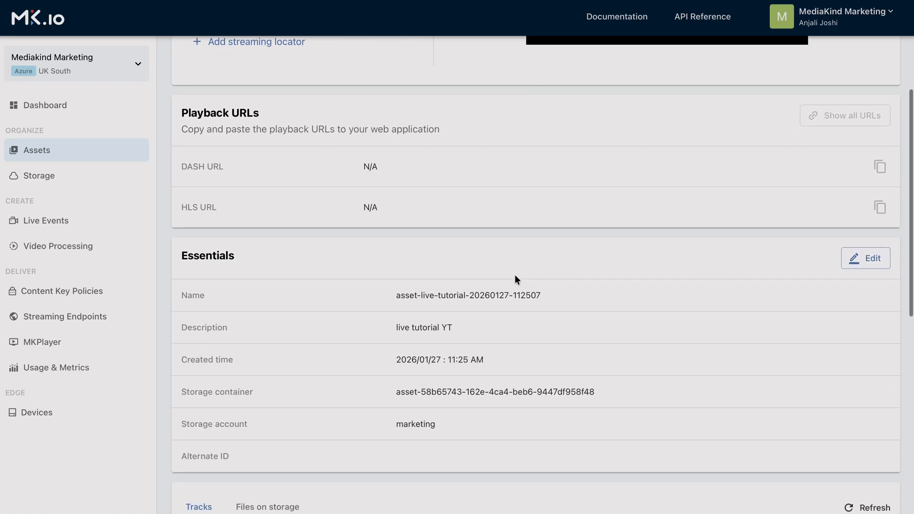